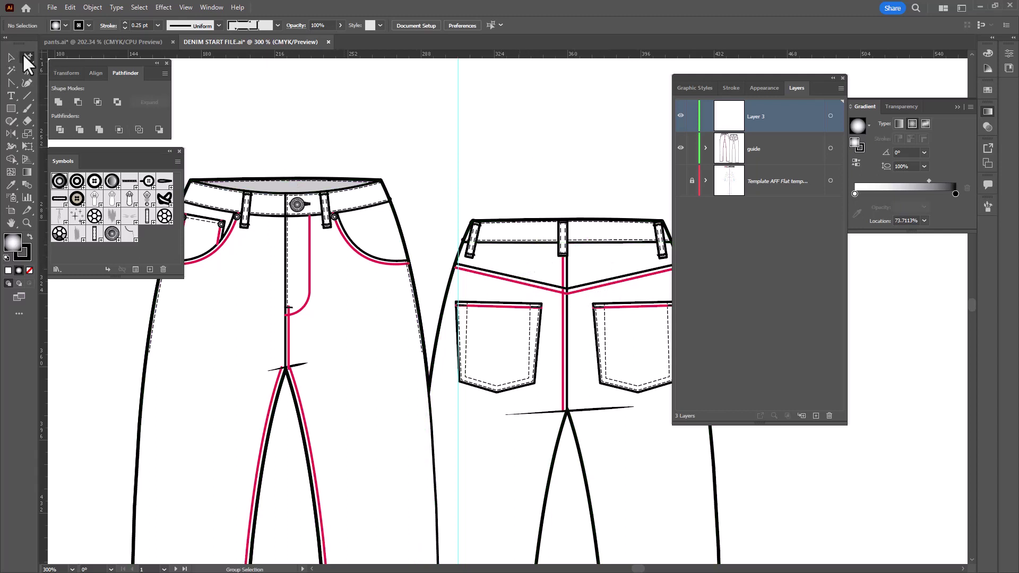
Select a waistband stitch and inspect its stroke: 0.25 pt, round caps, 1.5 pt dash, 1 pt gap
left_click(373, 197)
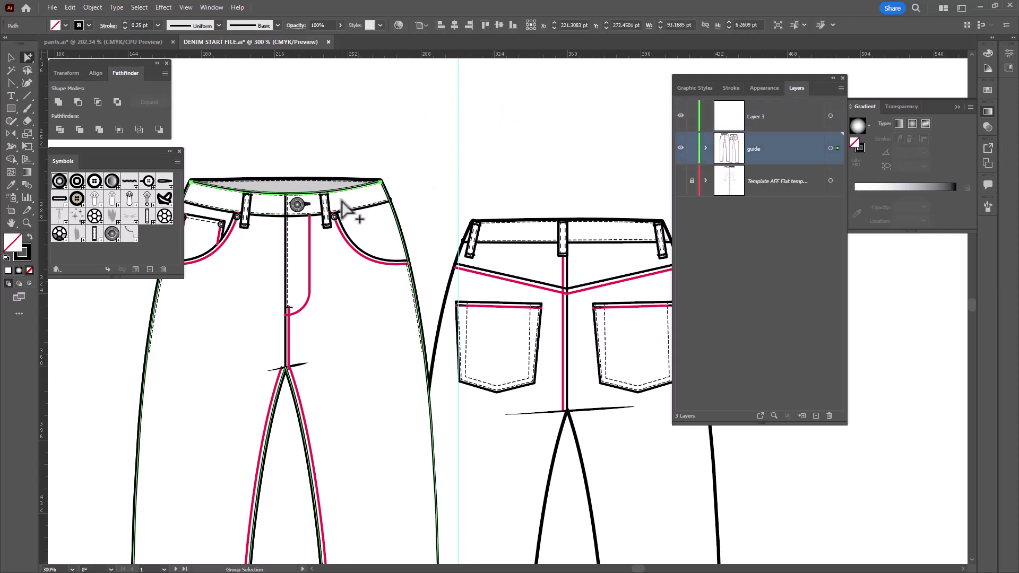
double_click(750, 137)
left_click(764, 88)
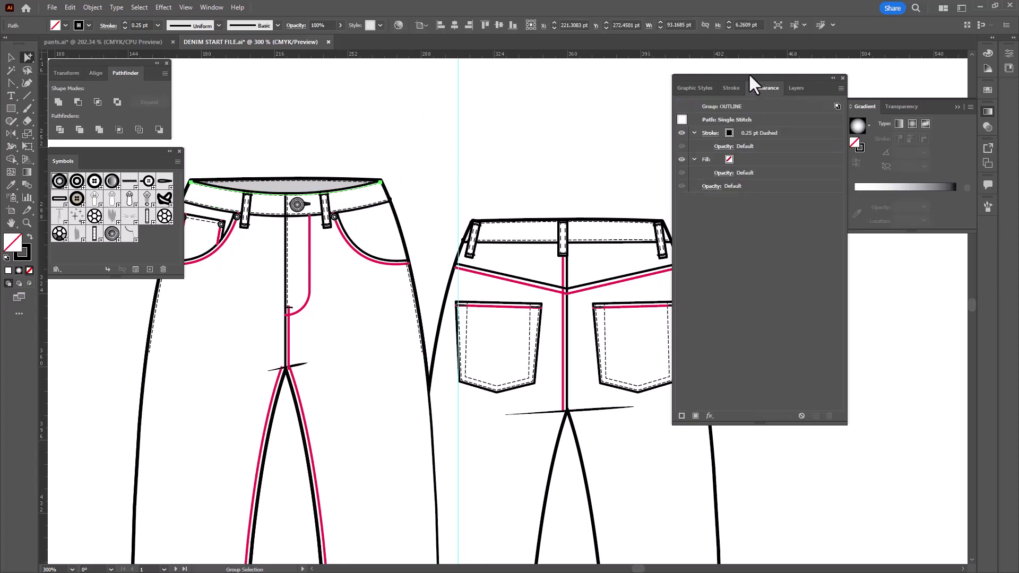
left_click(726, 88)
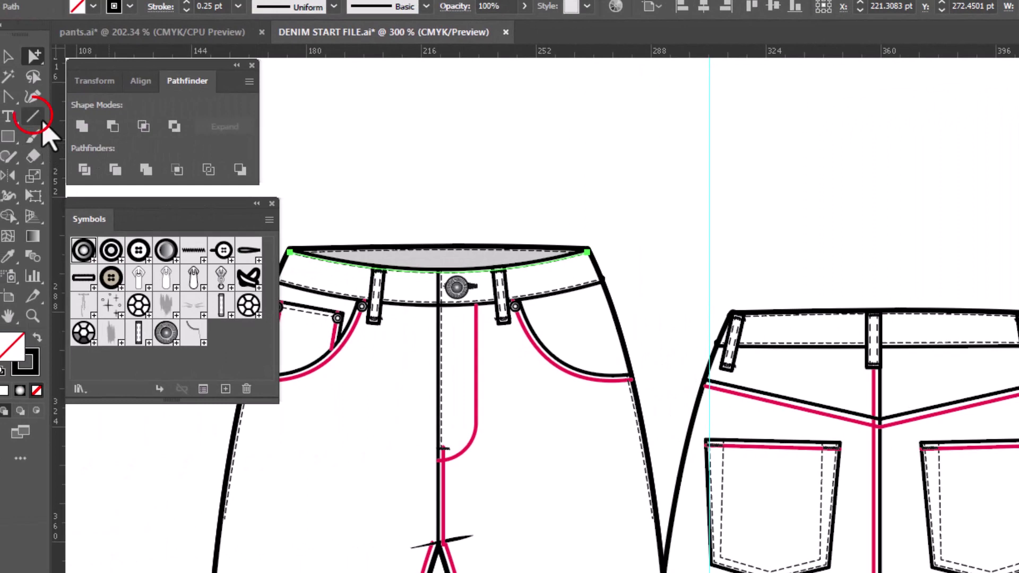
Draw a 1.5 pt long line at 0° on empty canvas and zoom in on it
left_click(36, 120)
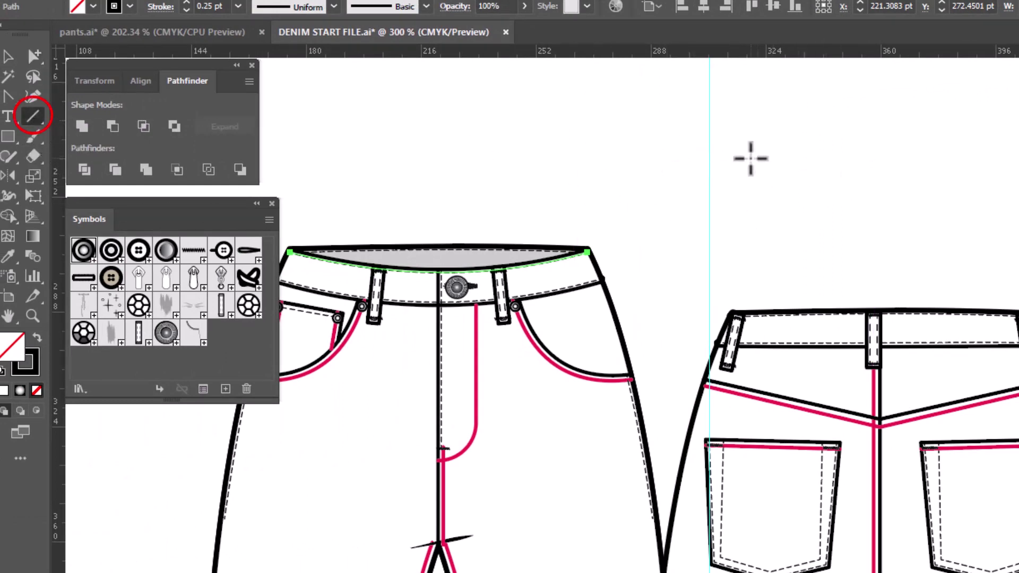
left_click(747, 157)
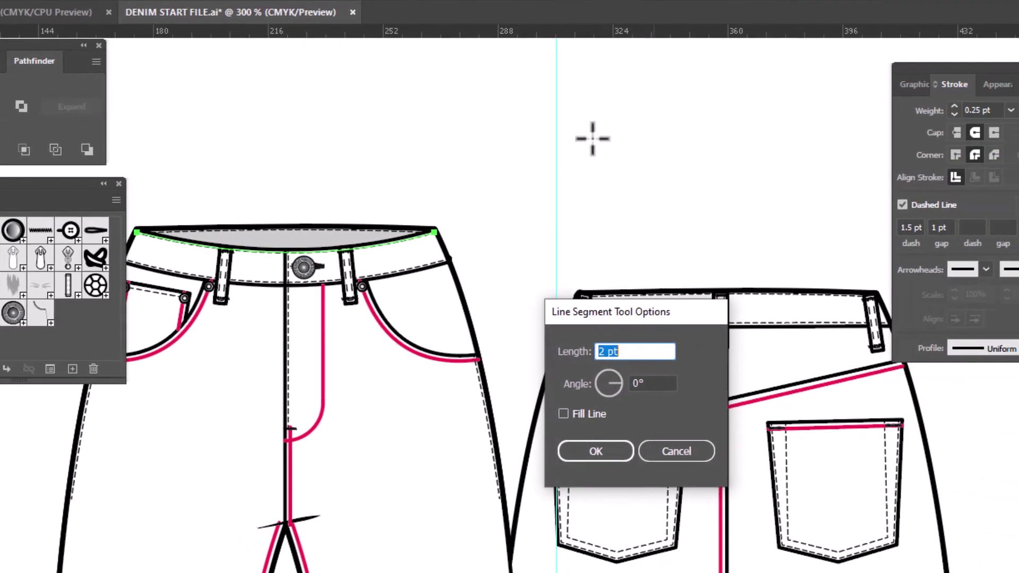
type("1.5")
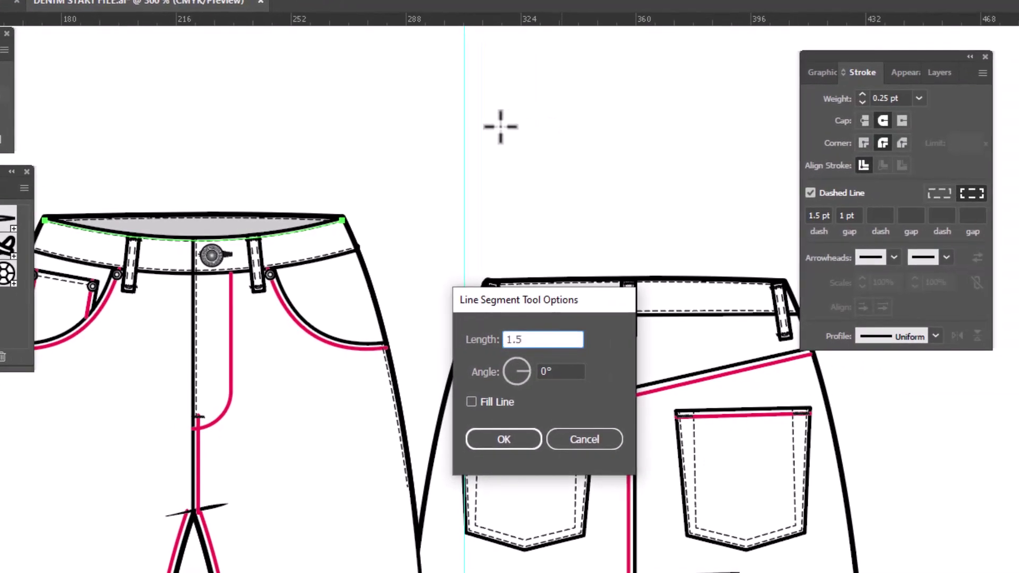
key("Tab")
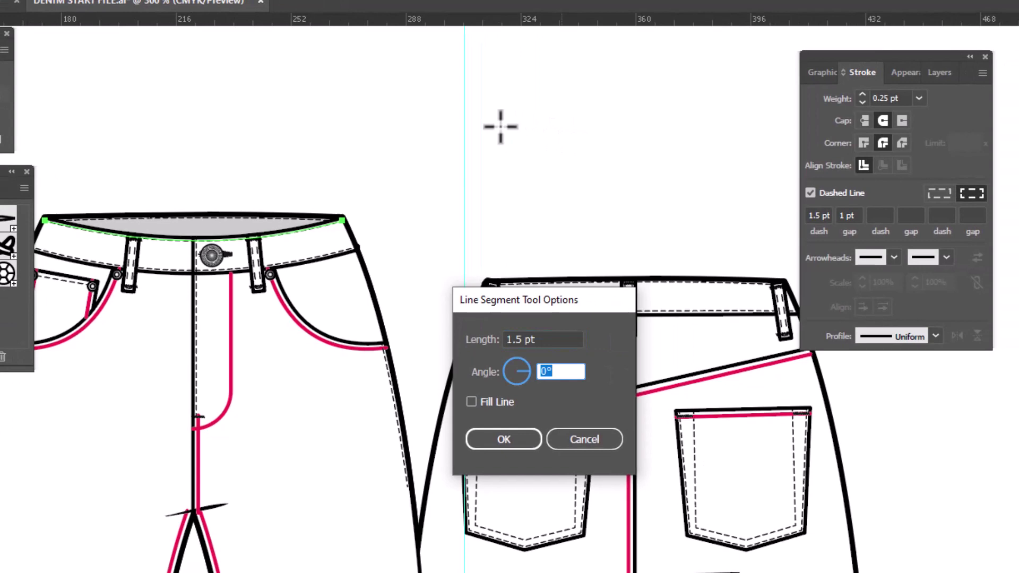
left_click(497, 446)
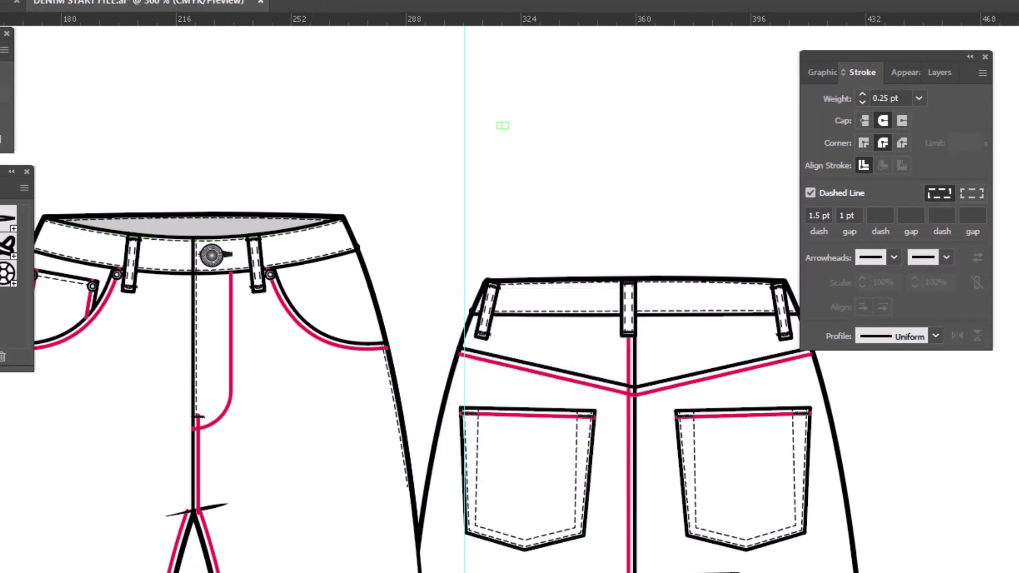
key("z")
left_click_drag(414, 93, 414, 373)
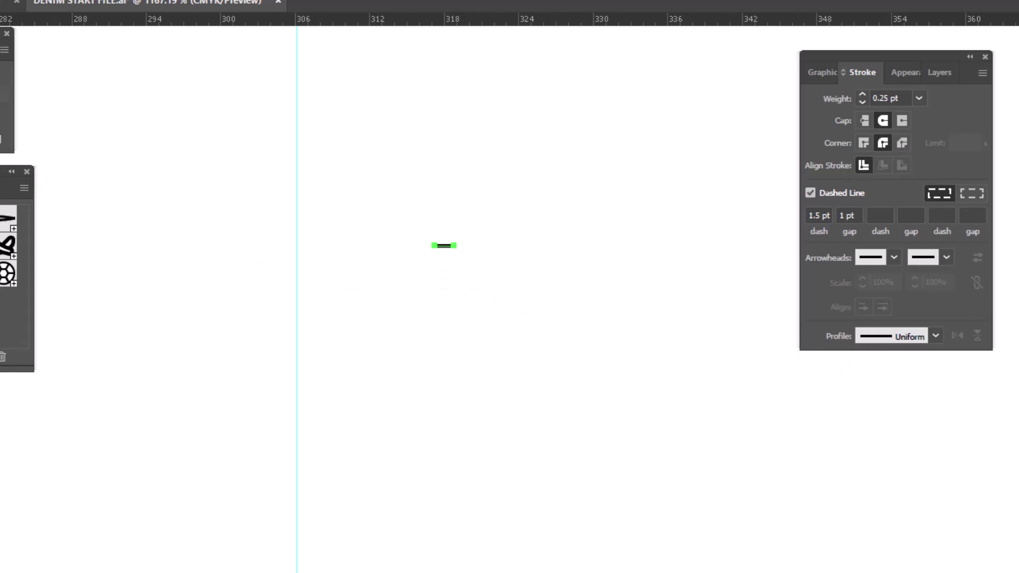
Duplicate the short line 1.26 pt below the original and select both lines together
left_click(589, 245)
left_click_drag(442, 248, 447, 265)
left_click_drag(414, 216, 459, 275)
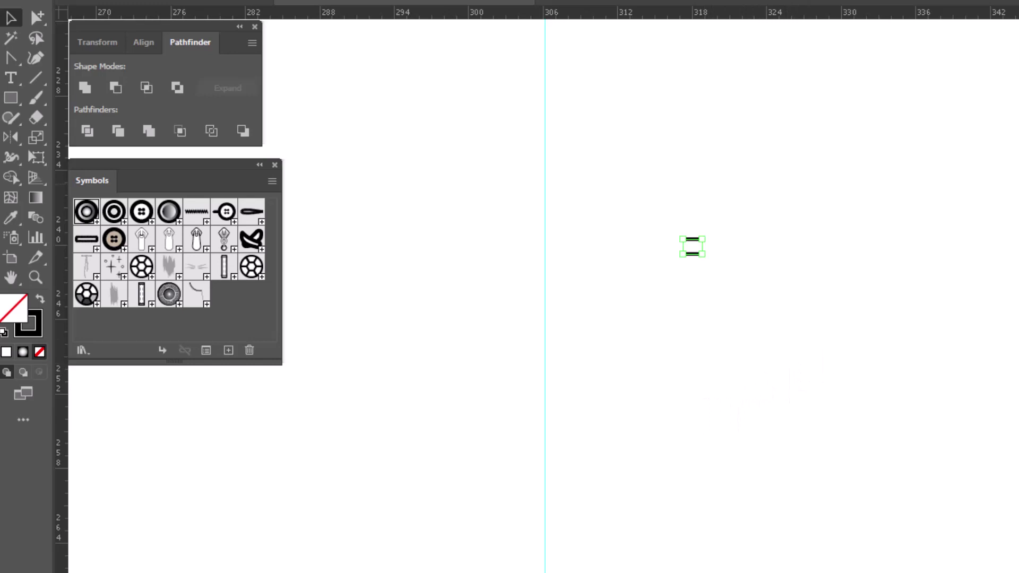
Start a new Pattern Brush from the selected stitch pair in the Brushes panel
left_click(1002, 238)
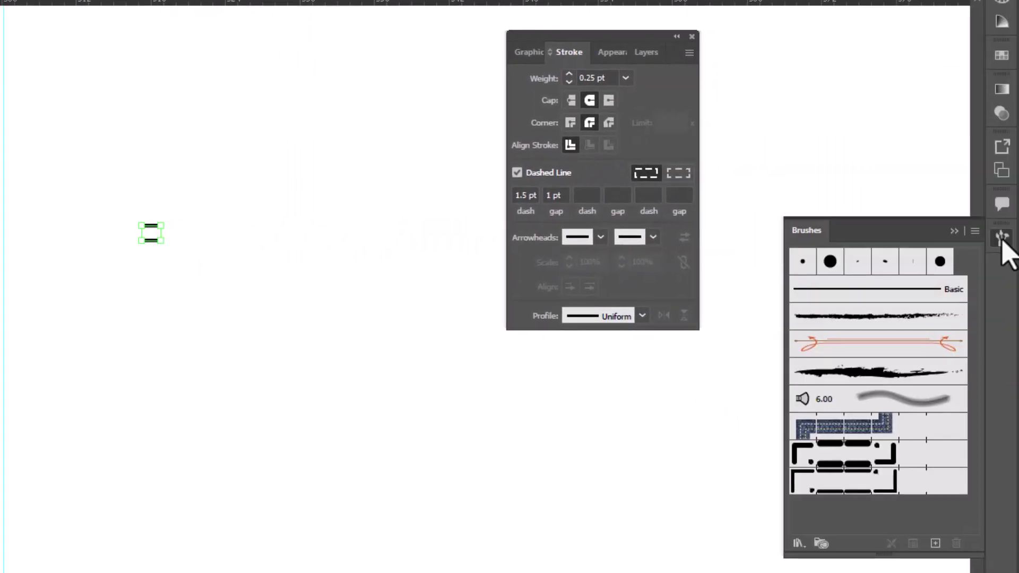
left_click(935, 543)
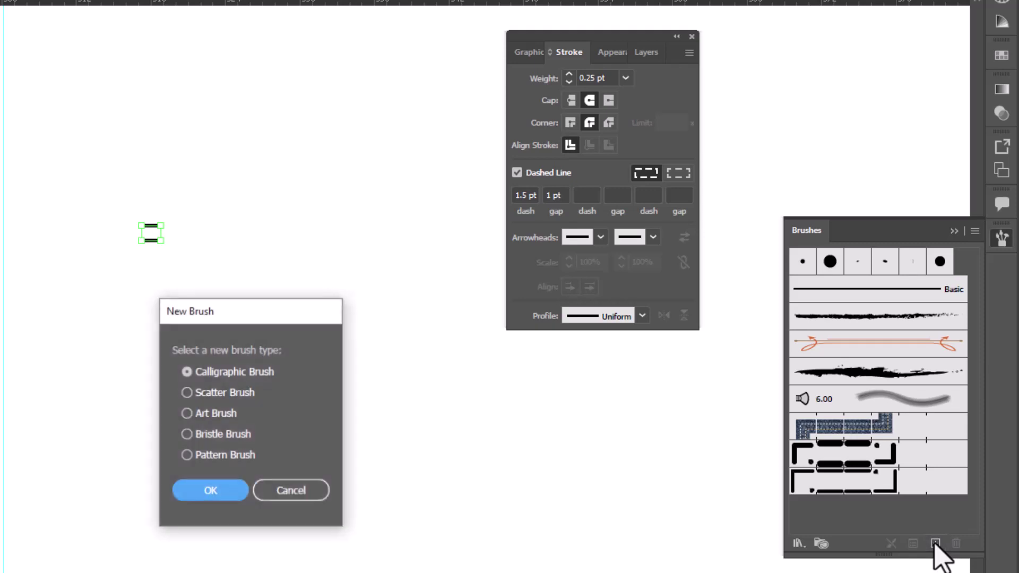
left_click(187, 459)
left_click(211, 498)
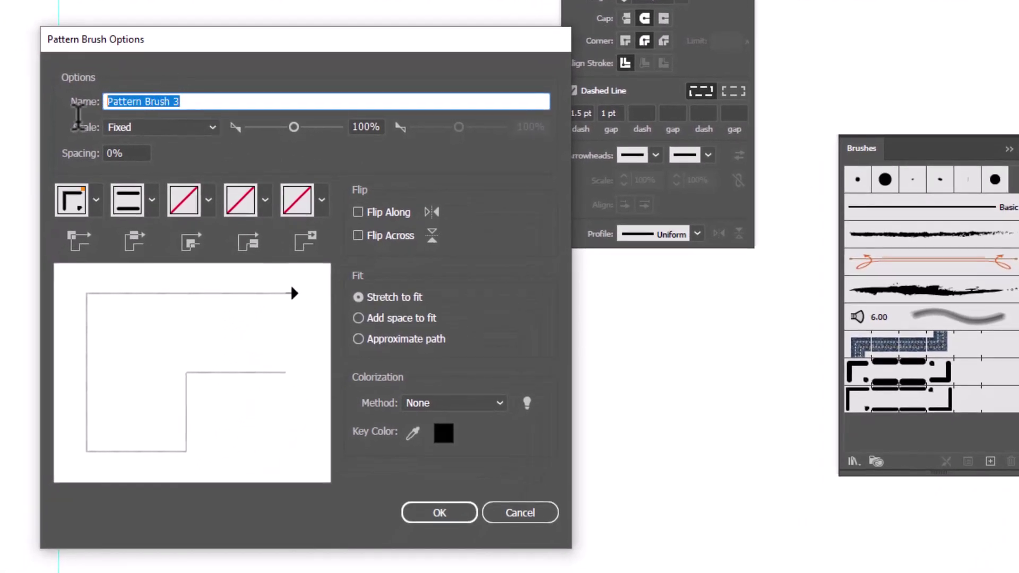
Name the pattern brush 'double needle' and set outer and inner corners to Auto-Sliced
type("double needle")
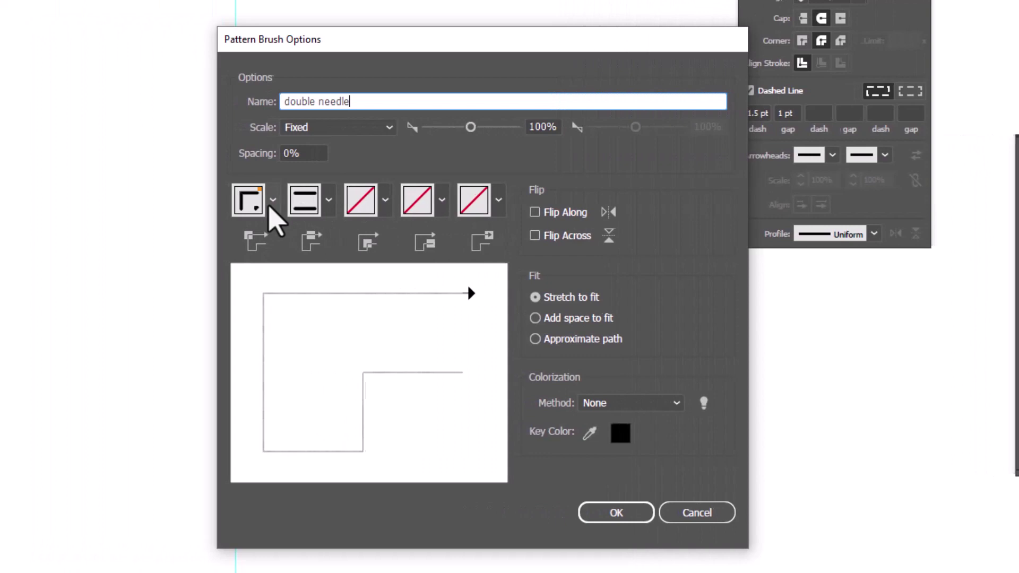
left_click(153, 201)
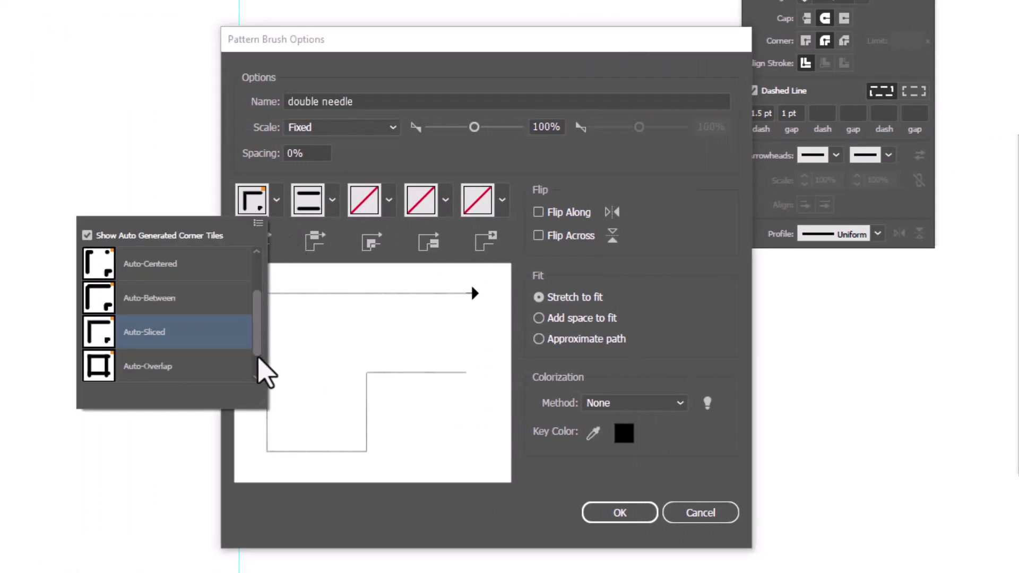
left_click(184, 334)
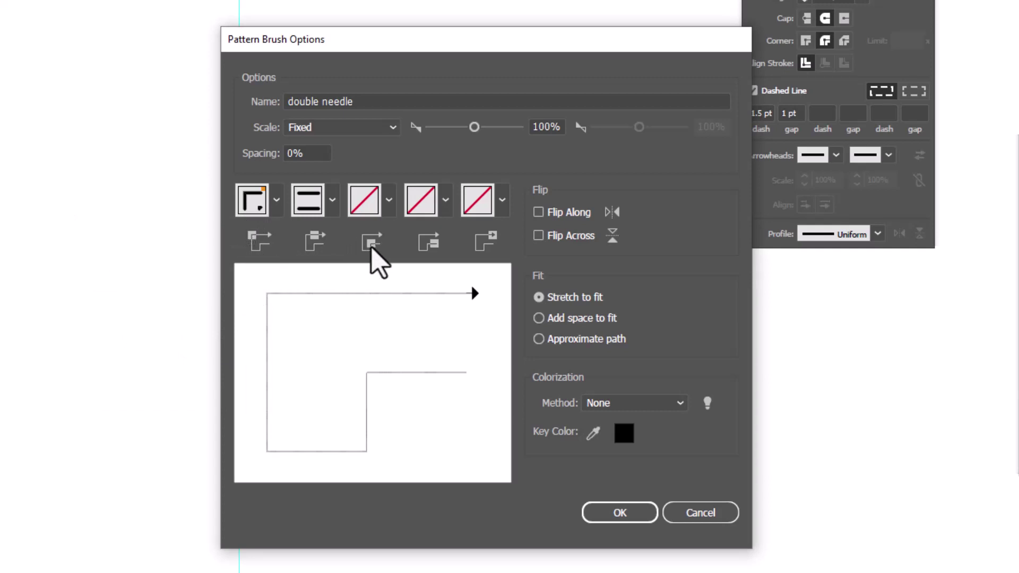
left_click(386, 212)
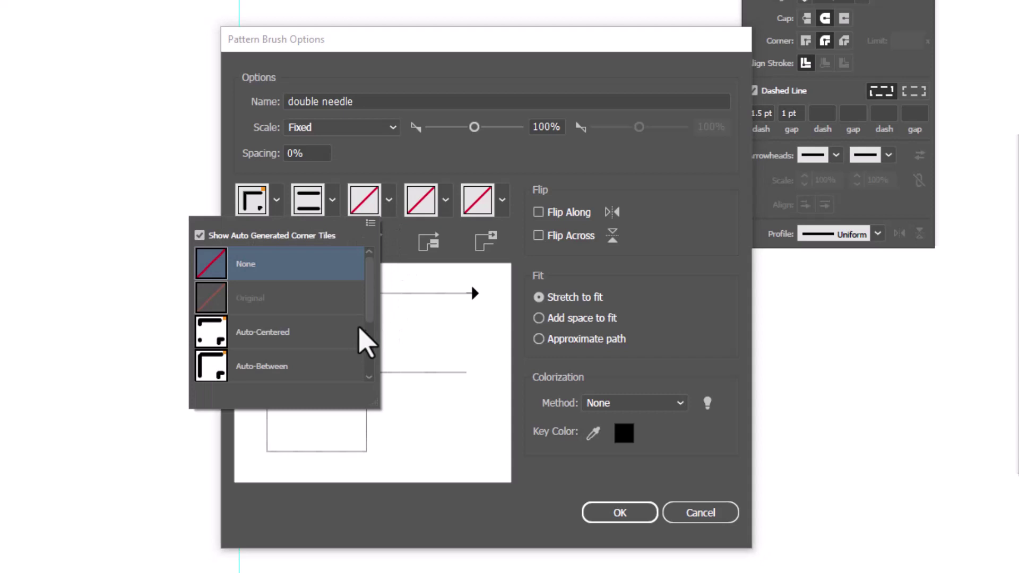
left_click_drag(367, 304, 362, 332)
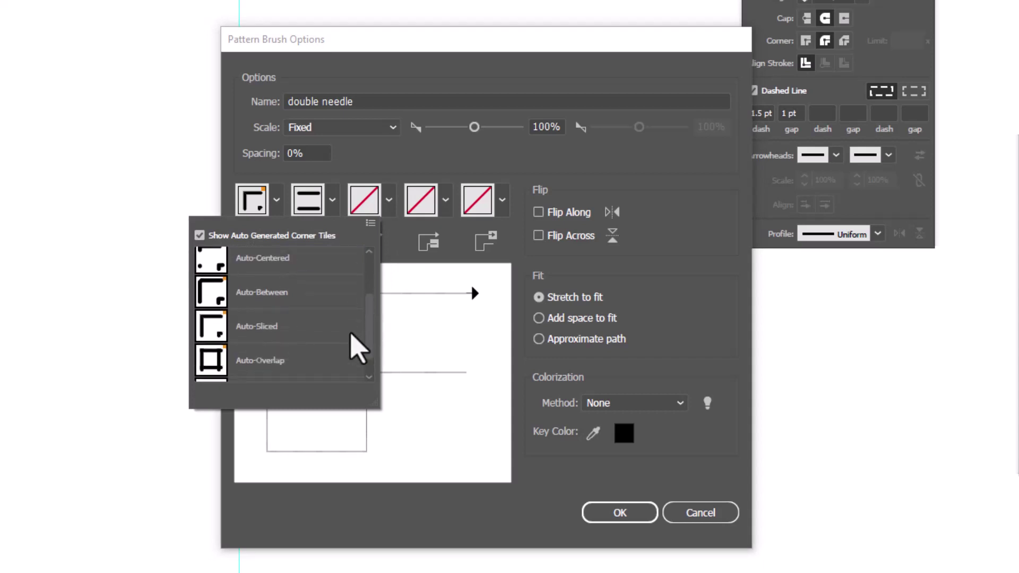
left_click(333, 328)
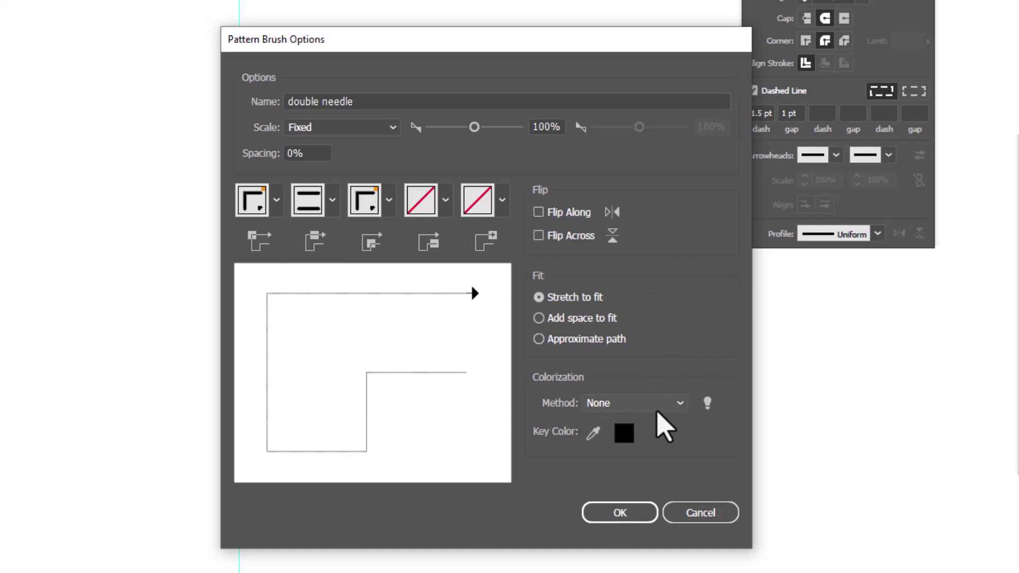
Set the double needle brush's Colorization Method to Tints and save the brush
left_click(680, 406)
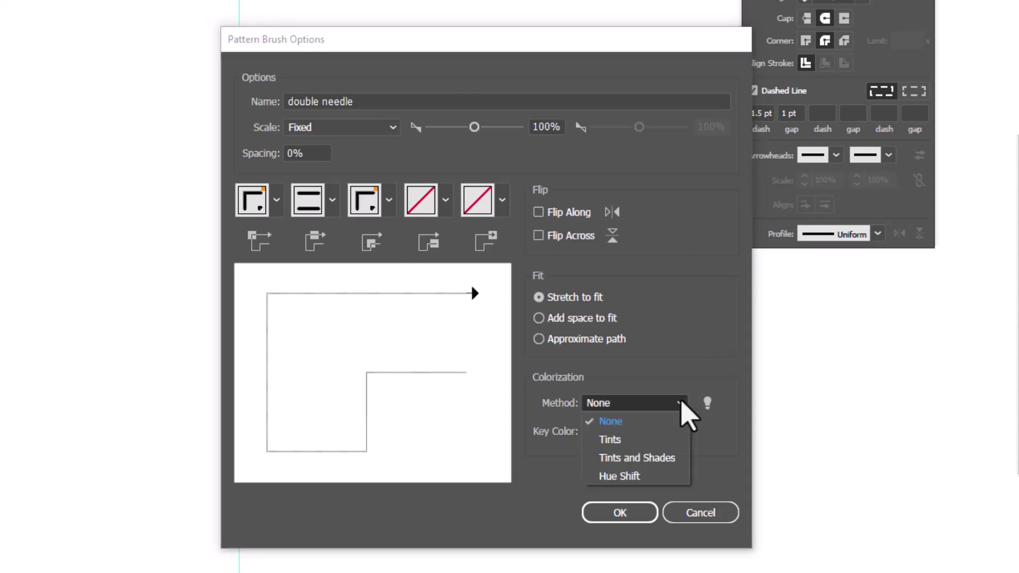
left_click(647, 440)
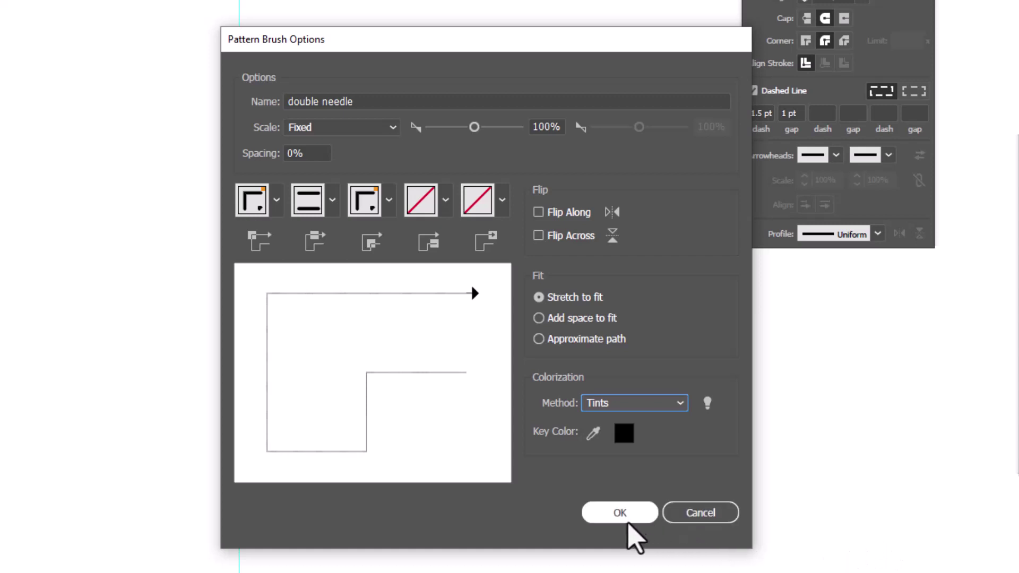
left_click(620, 515)
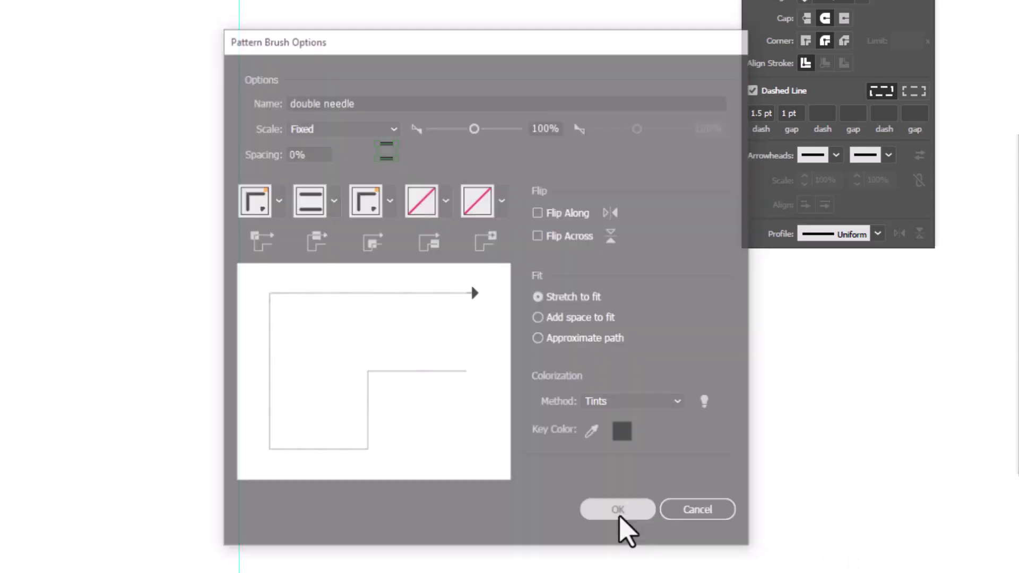
Draw a horizontal test path, apply the double needle brush, and turn off Dashed Line
key("p")
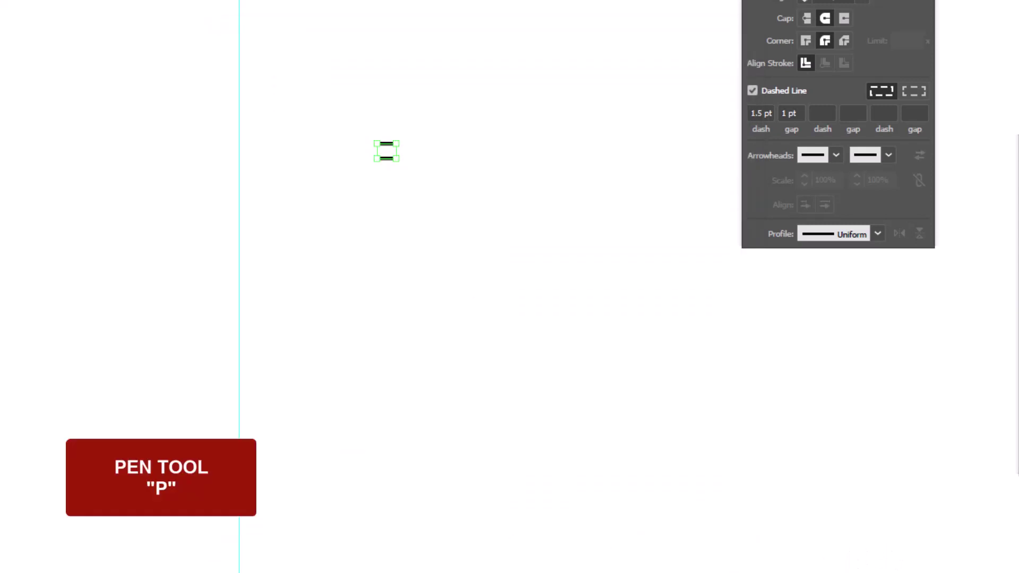
left_click(60, 364)
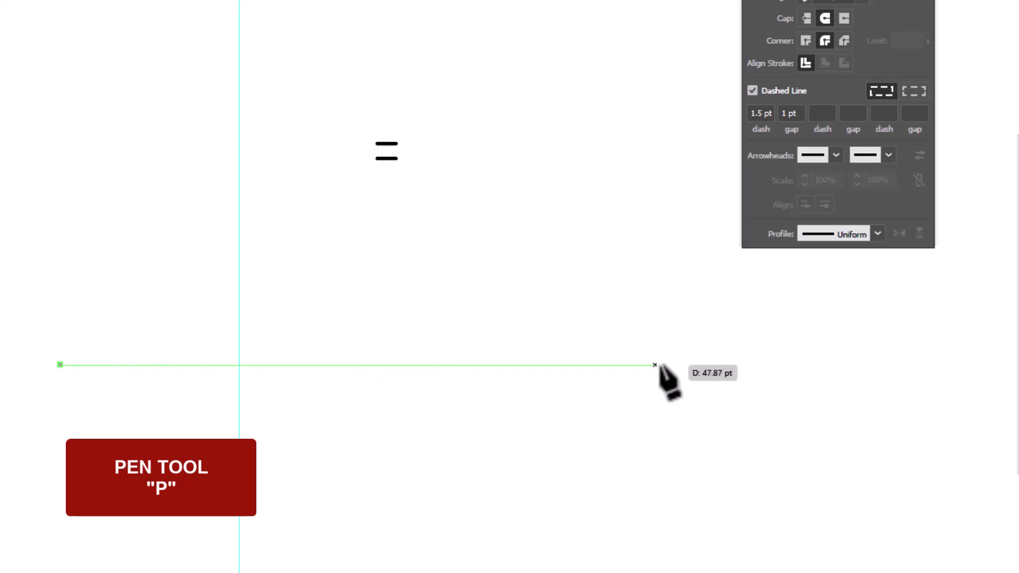
key("shift")
left_click(731, 345)
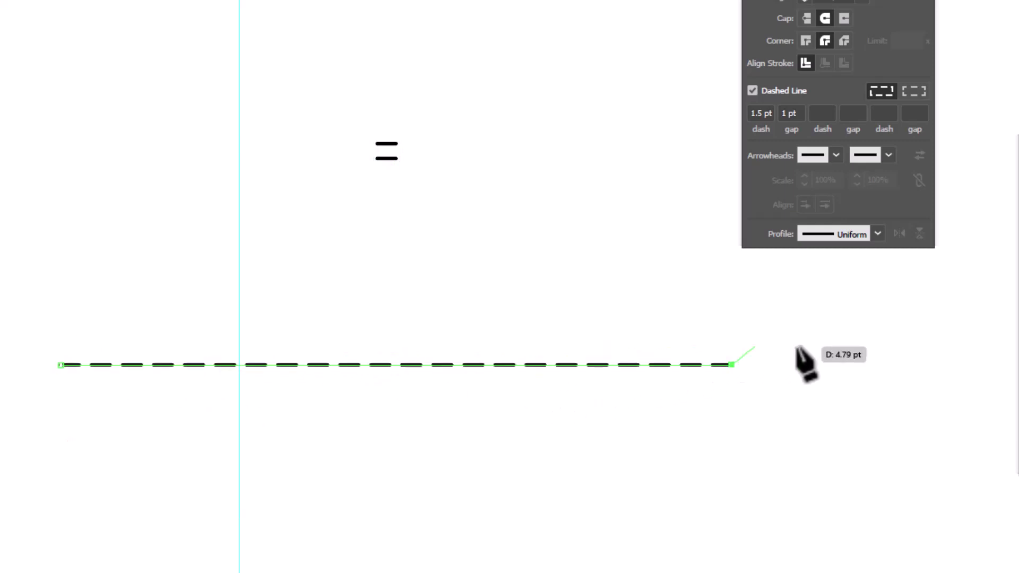
left_click(899, 429)
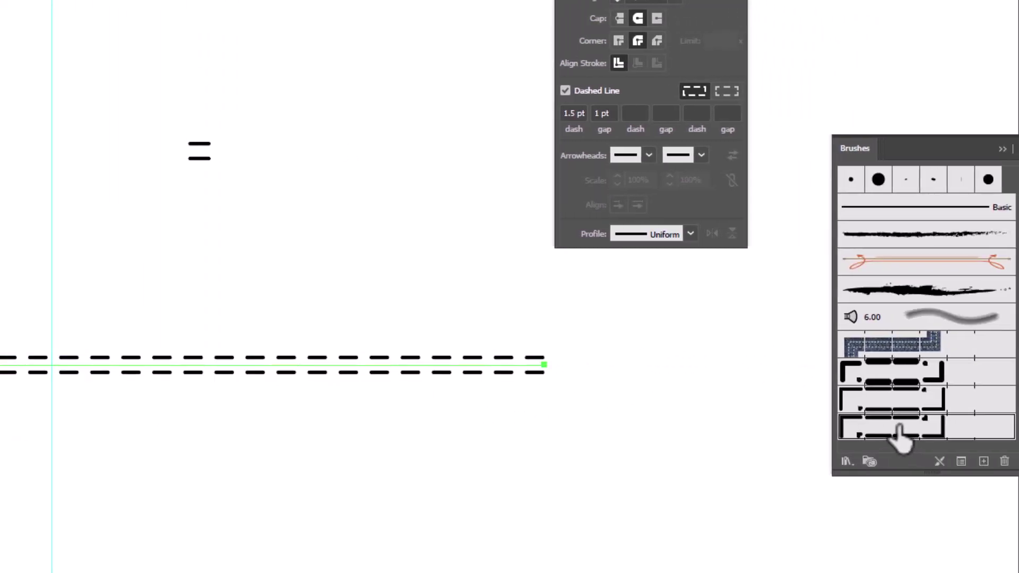
left_click(565, 91)
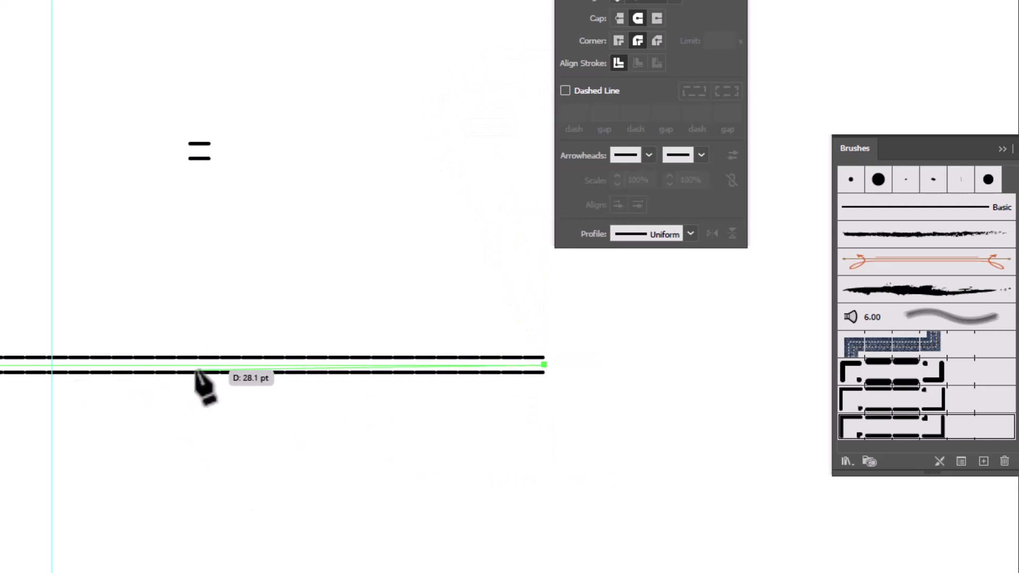
Set the double needle brush's Spacing to 50% and apply the change to existing strokes
double_click(894, 431)
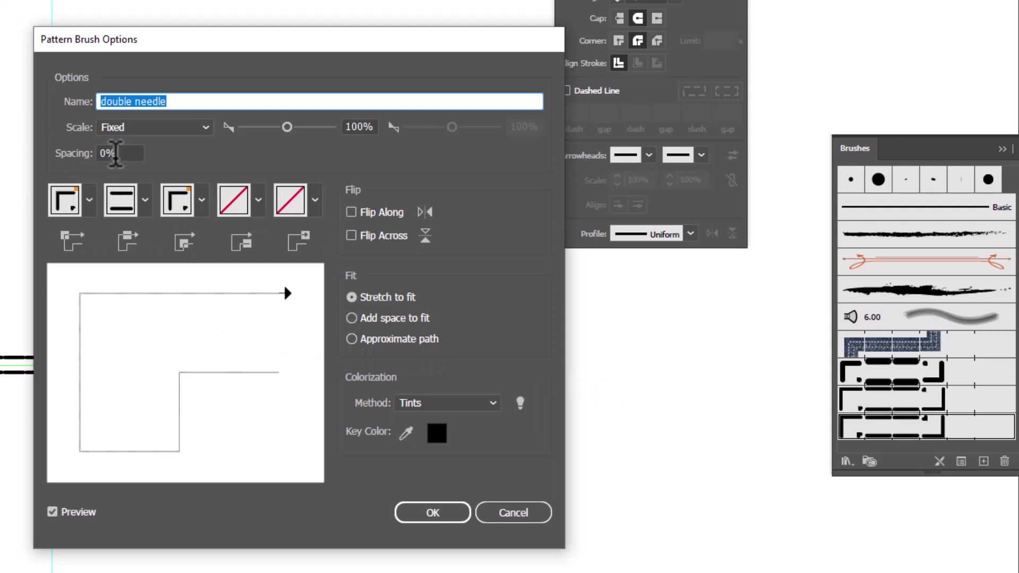
left_click(85, 152)
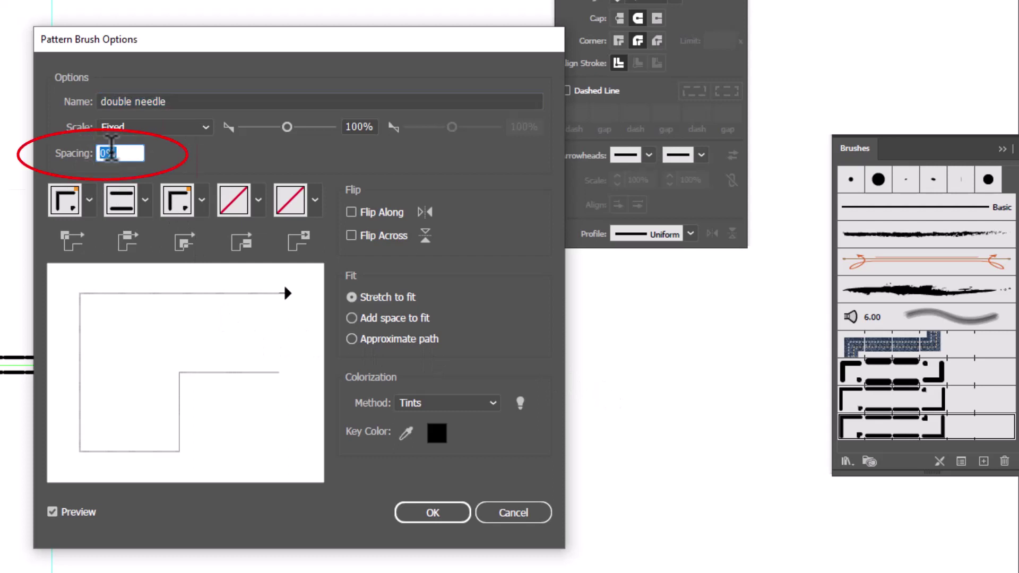
type("50")
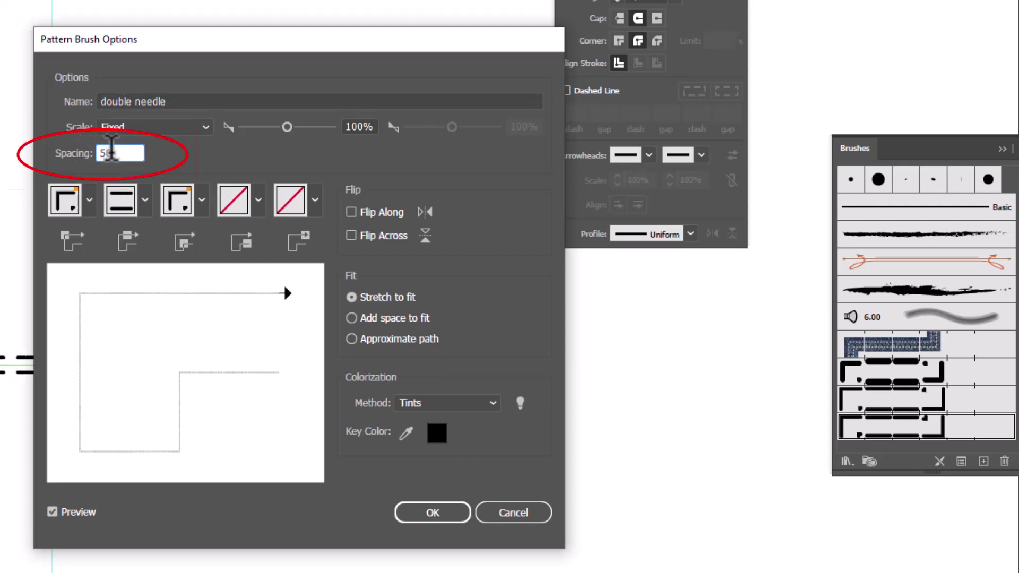
left_click(440, 515)
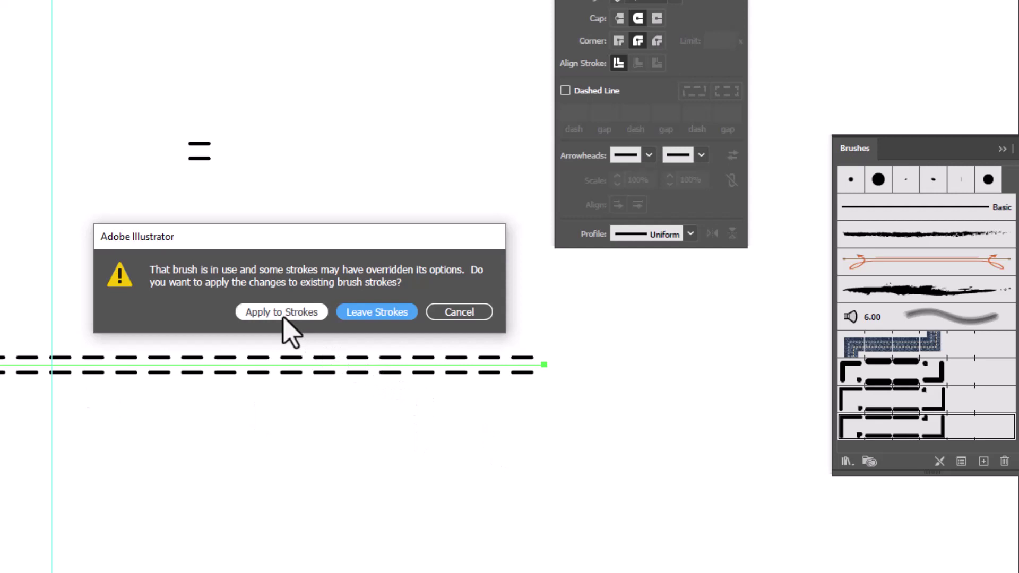
left_click(264, 318)
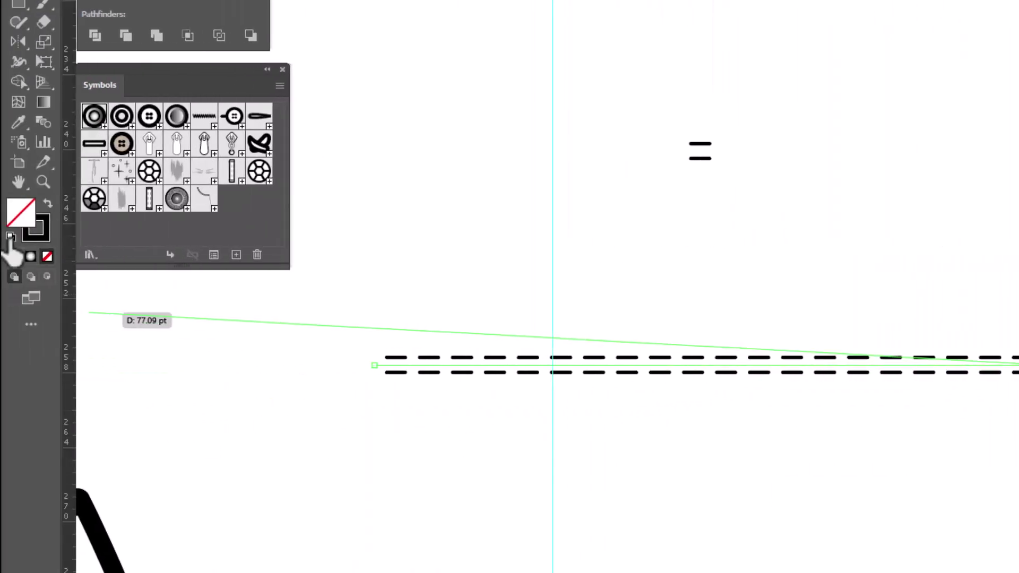
Deselect everything, then select only the dashed double-line test path
key("v")
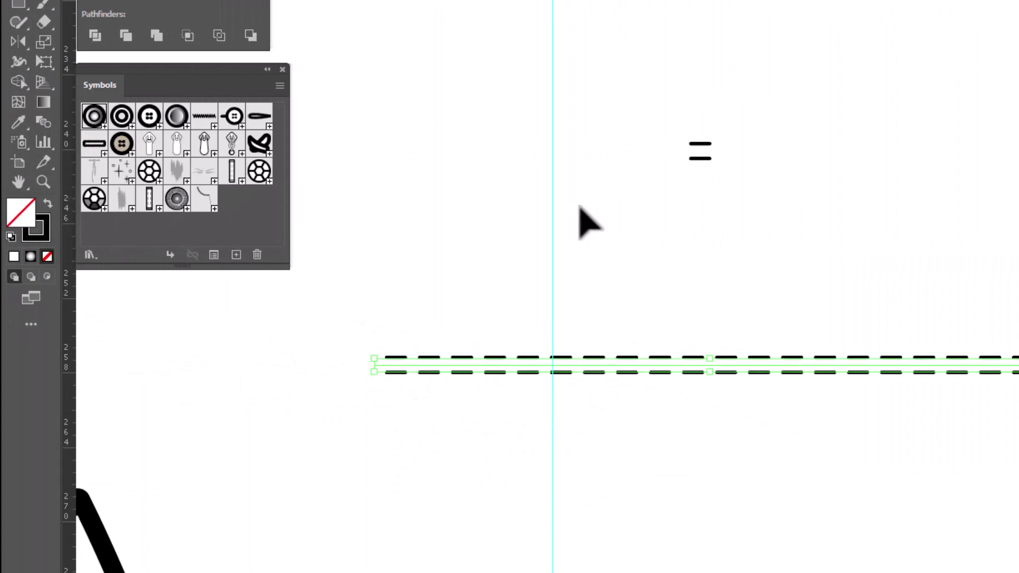
left_click(608, 249)
left_click(703, 372)
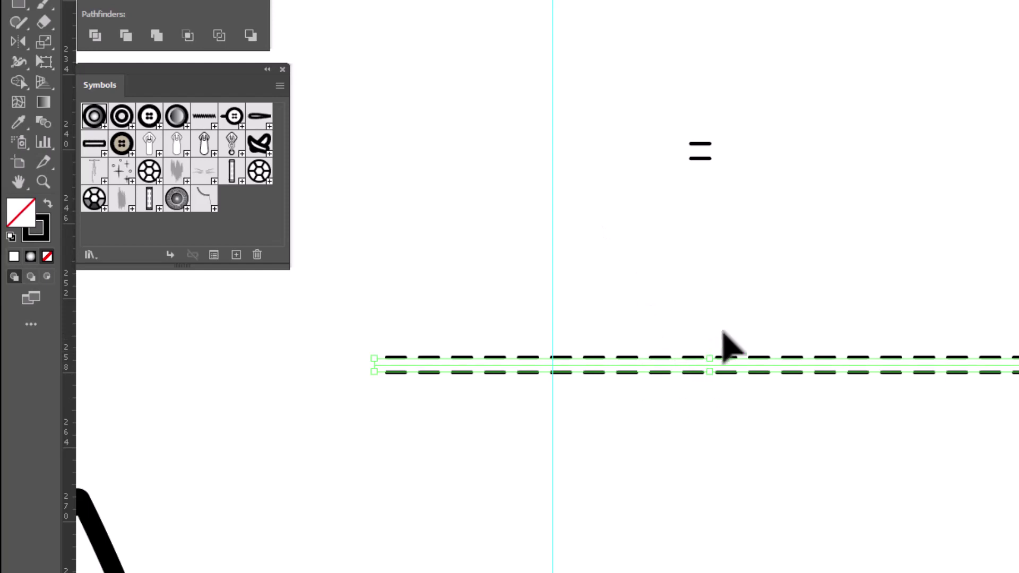
Create a new graphic style from the sample path and name it 'double needle stitch'
left_click(598, 32)
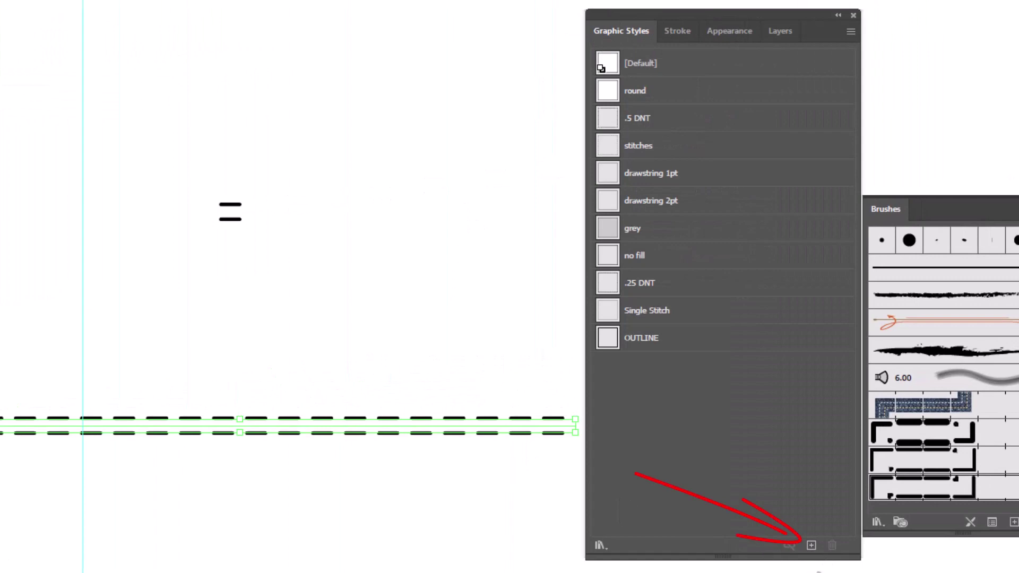
left_click(811, 547)
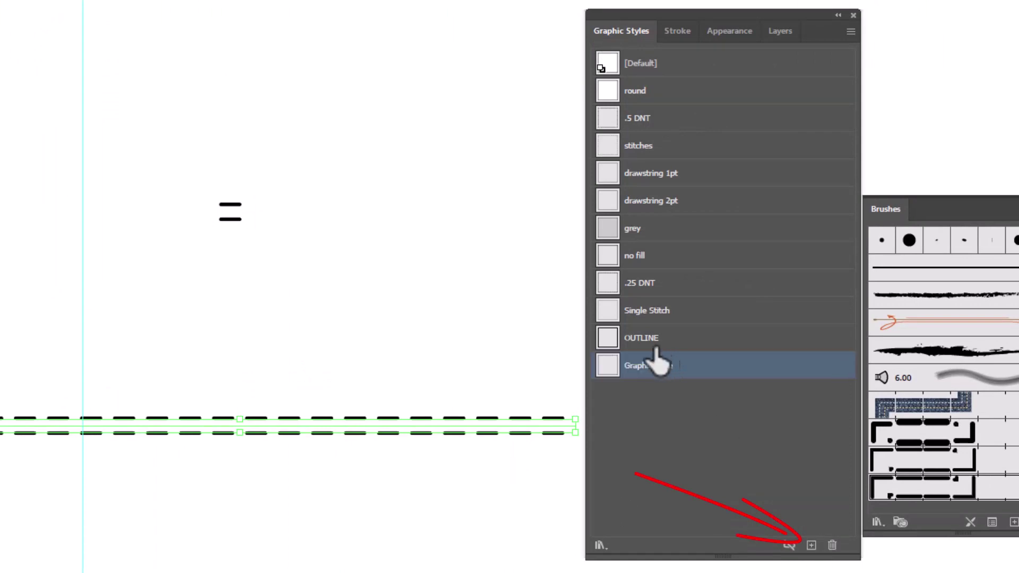
double_click(634, 366)
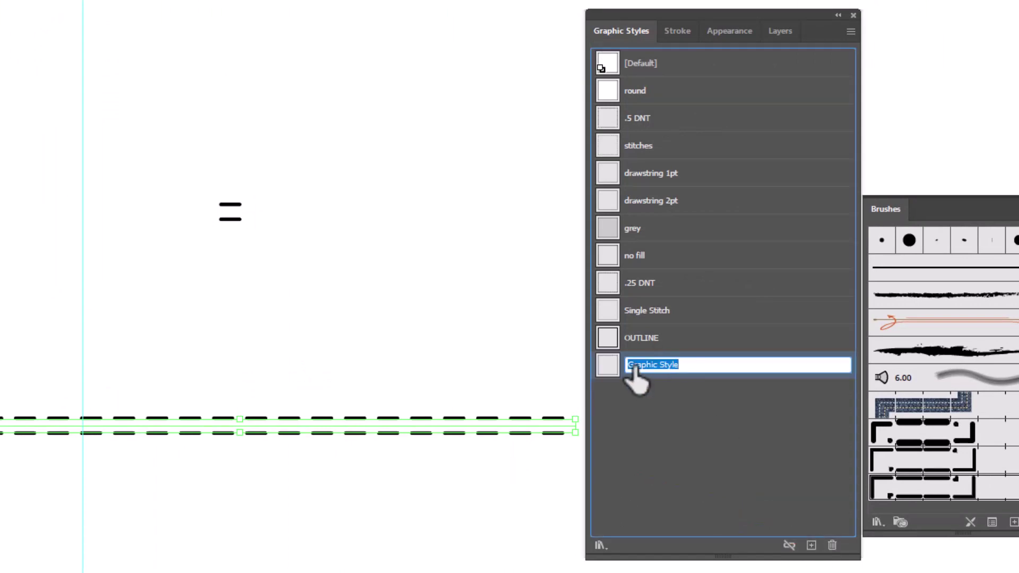
type("double needle stitch")
key("Return")
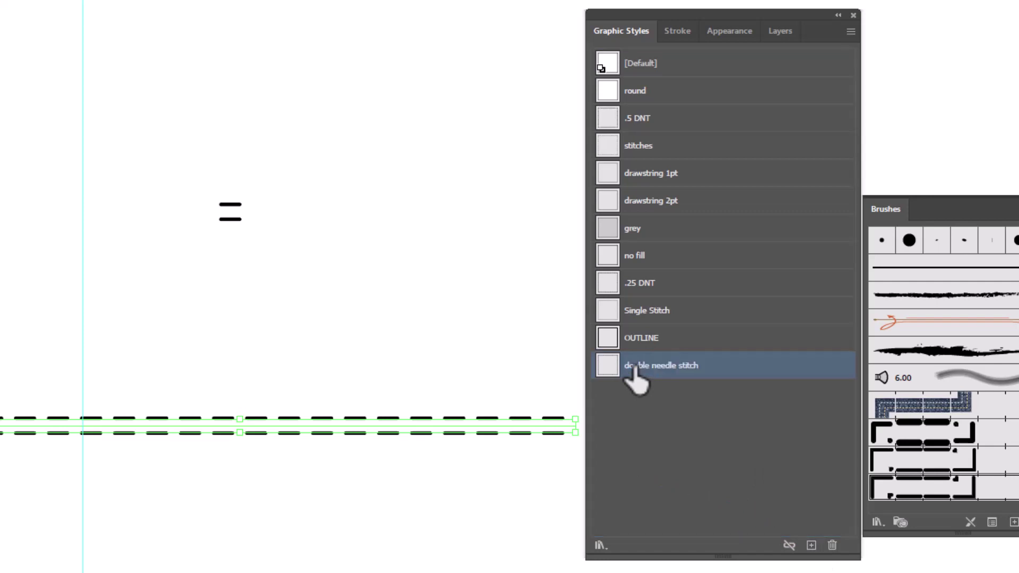
left_click_drag(140, 159, 398, 521)
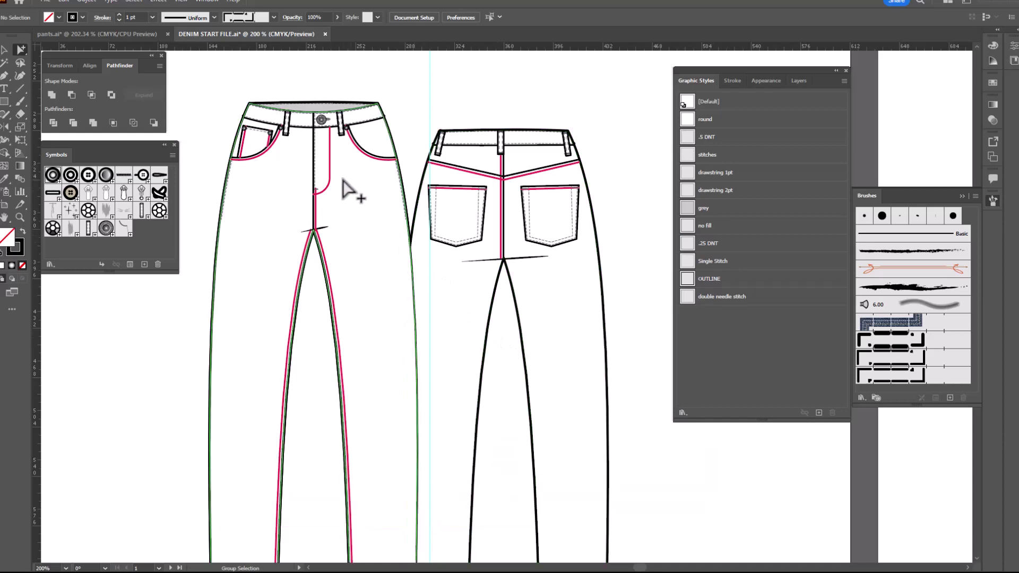
Select all paths with the same pink stroke colour and apply the 'double needle stitch' style
left_click(330, 168)
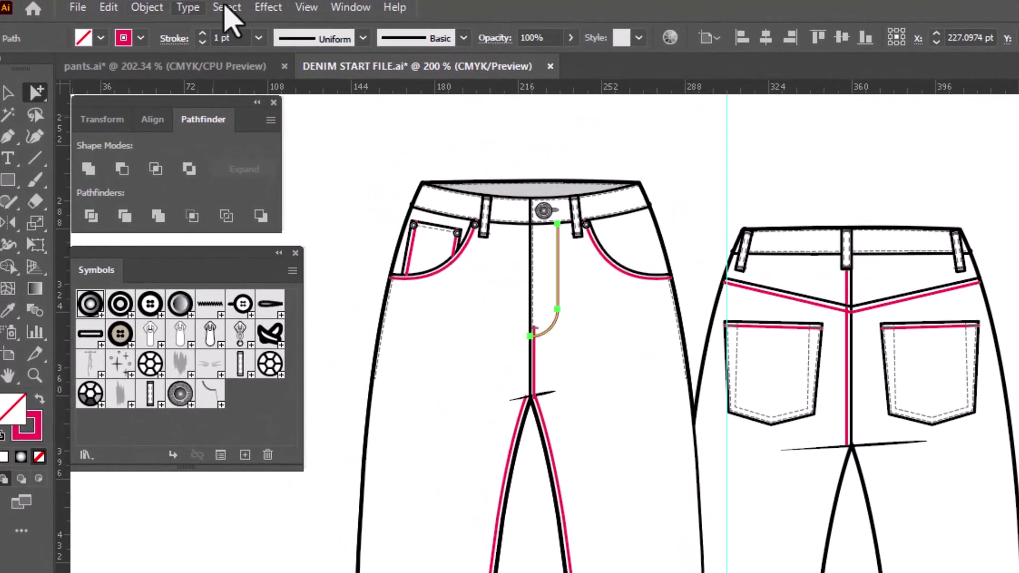
left_click(237, 9)
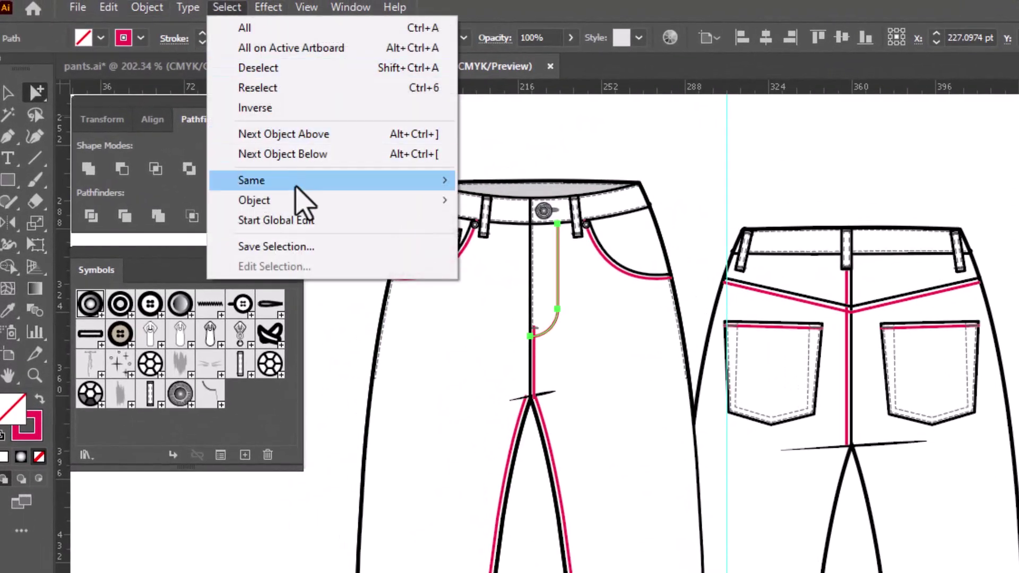
mouse_move(294, 184)
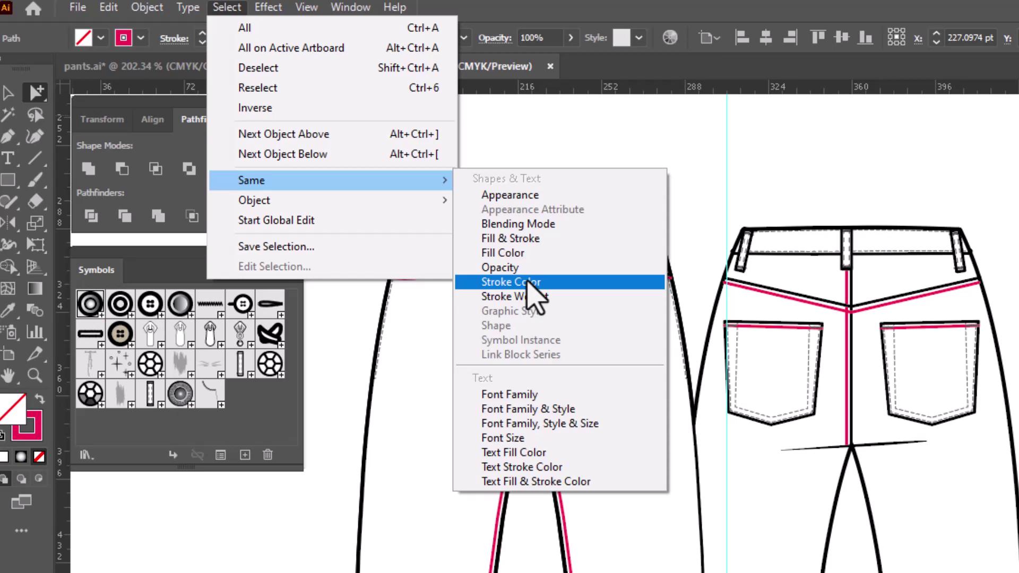
left_click(530, 283)
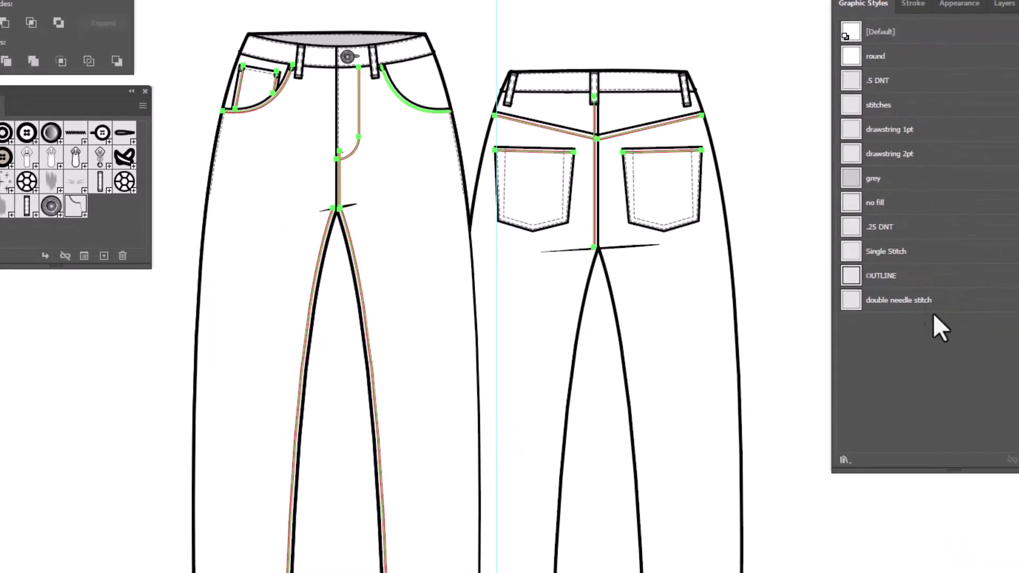
left_click(902, 308)
left_click(461, 273)
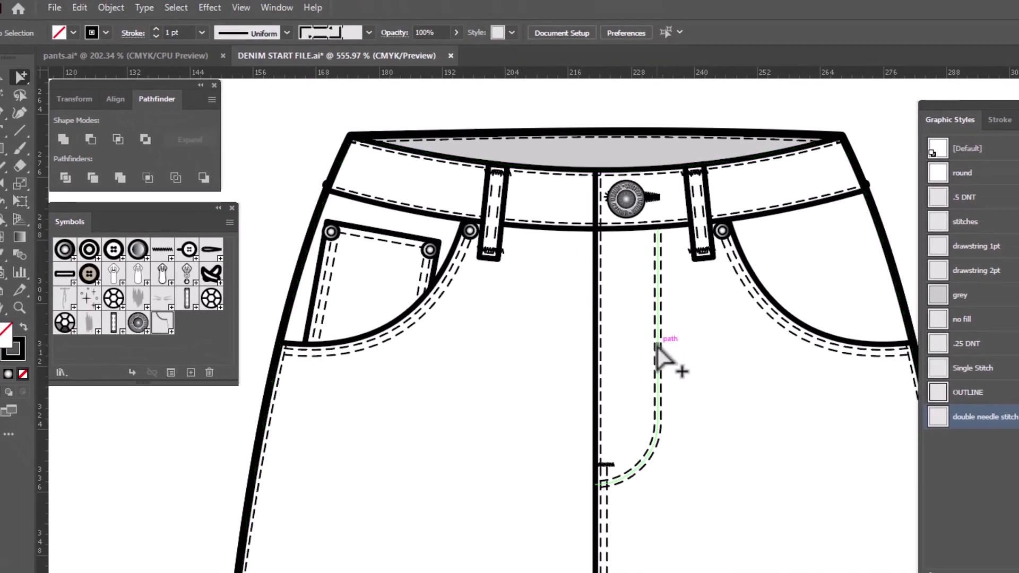
Select the fly's double-needle stitching and every other path with the same appearance
left_click(657, 346)
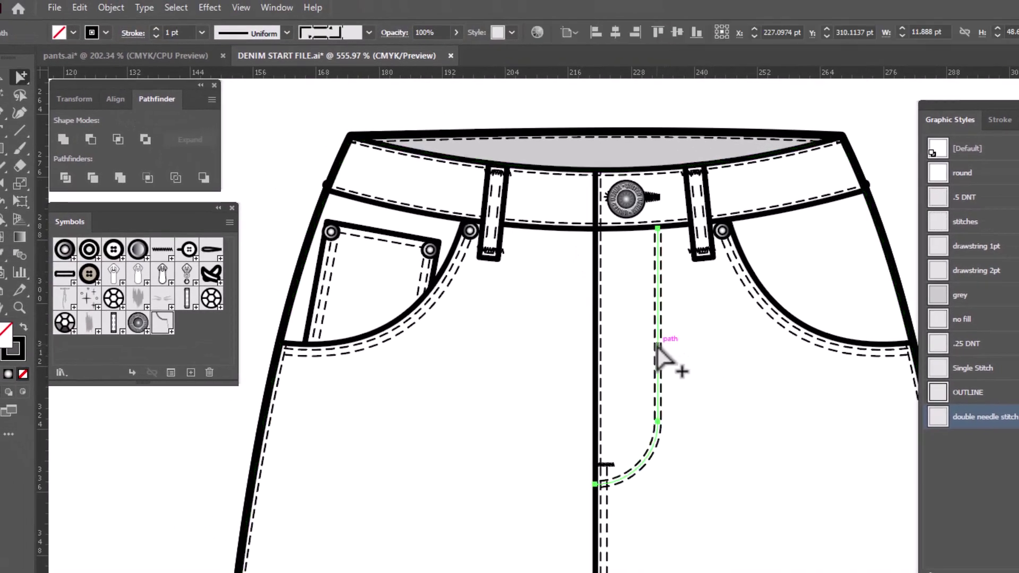
left_click(174, 7)
mouse_move(195, 146)
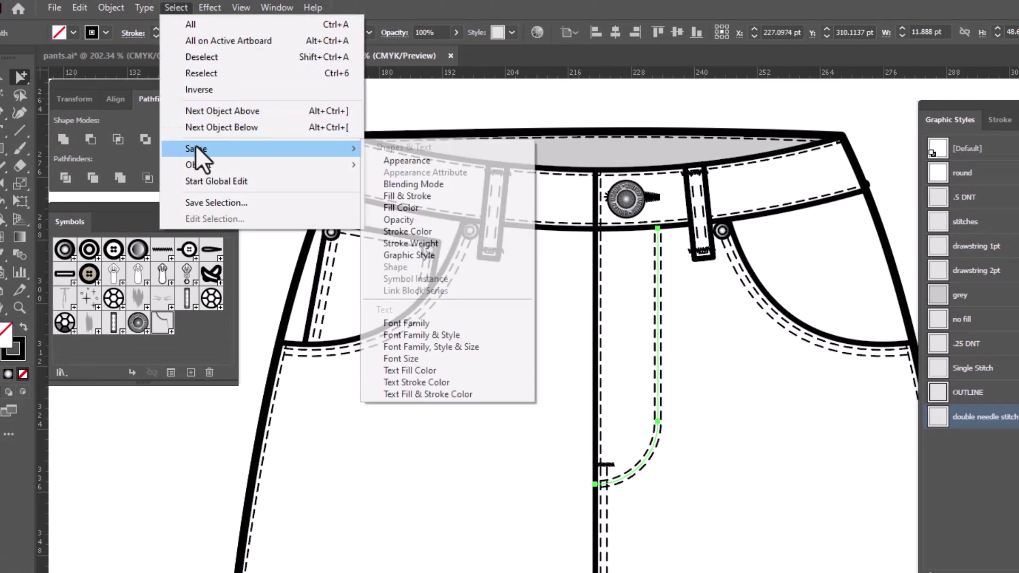
left_click(409, 161)
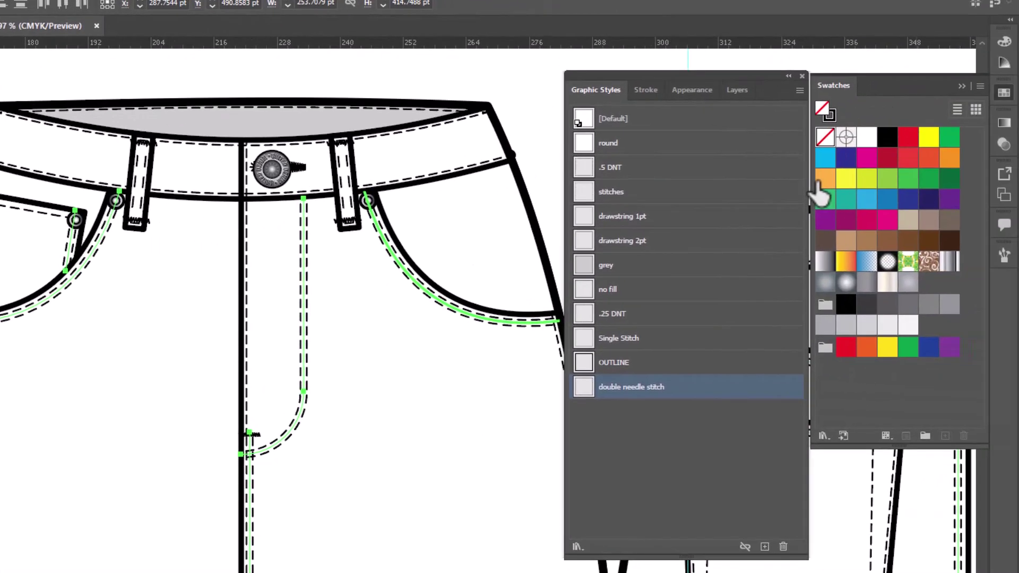
Give the selected stitching an orange stroke swatch, then deselect to check the result
left_click(835, 120)
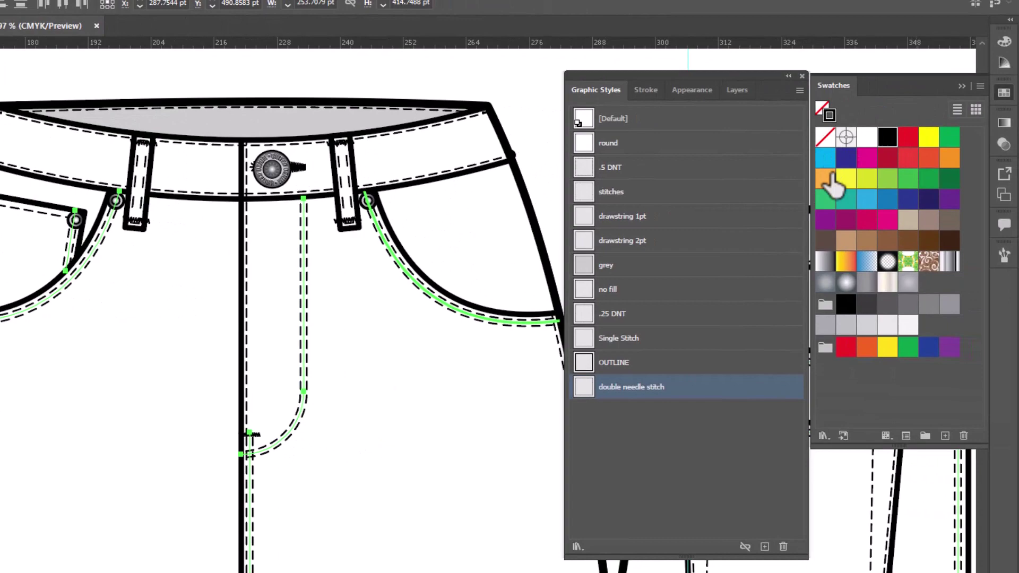
left_click(825, 180)
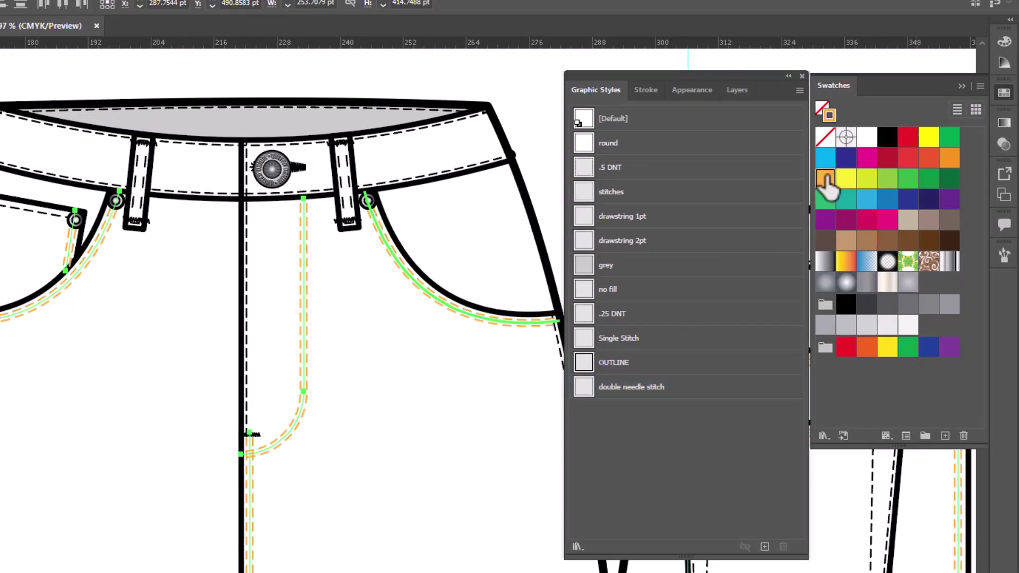
left_click(542, 126)
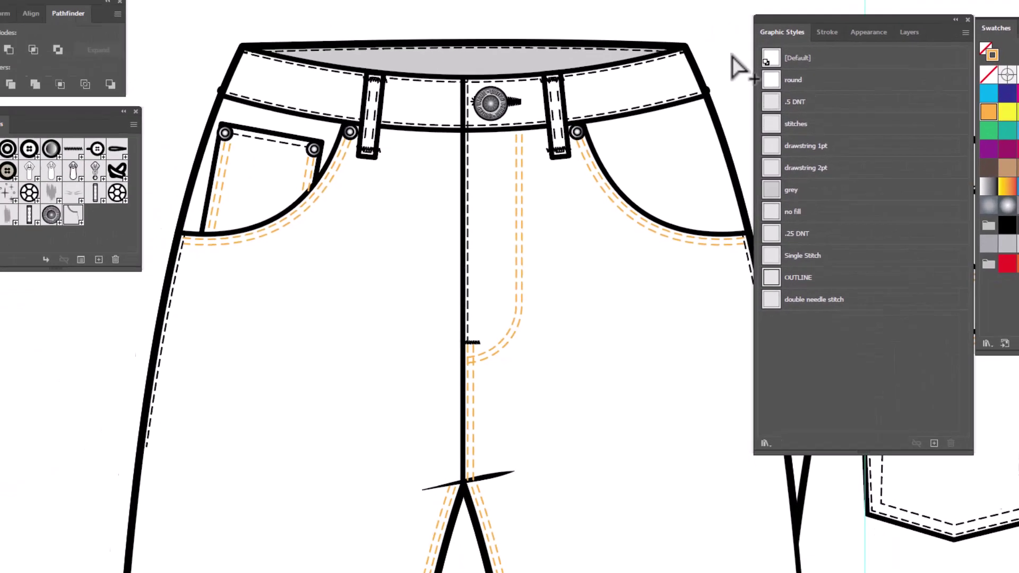